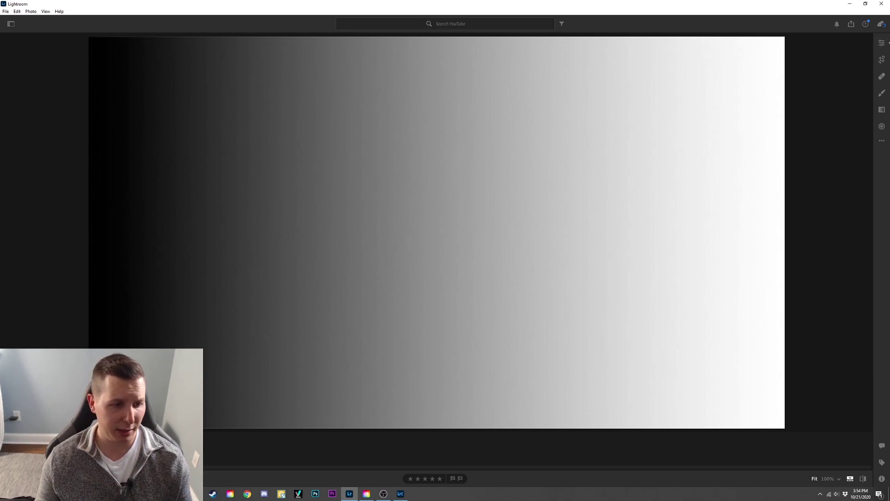
Step: Open the Edit panel and set Color Grading to the Shadows wheel after previewing Highlights and Global
{"action": "left_click", "coordinate": [880, 47]}
{"action": "scroll", "coordinate": [785, 270], "scroll_direction": "down", "scroll_amount": 1}
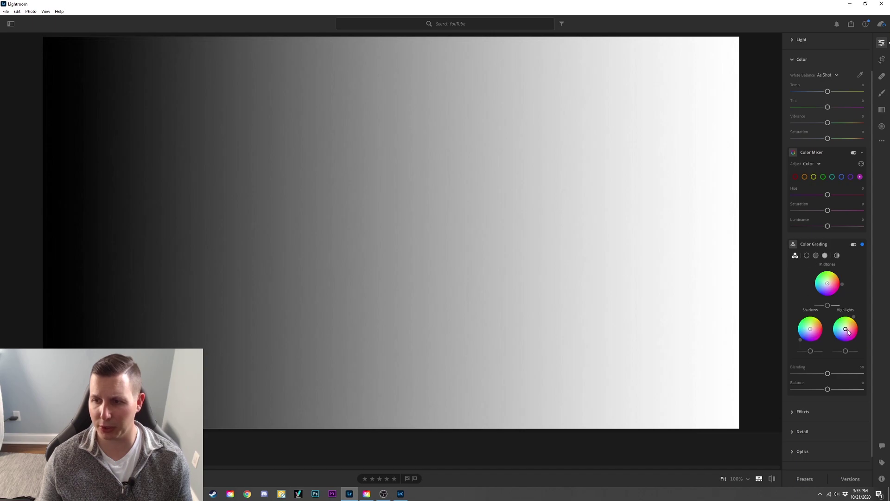
{"action": "left_click", "coordinate": [807, 257]}
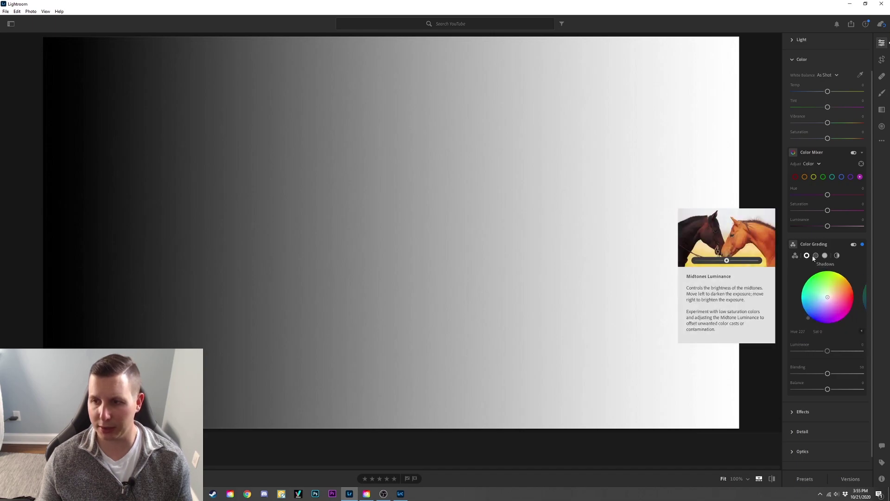
{"action": "left_click", "coordinate": [824, 255]}
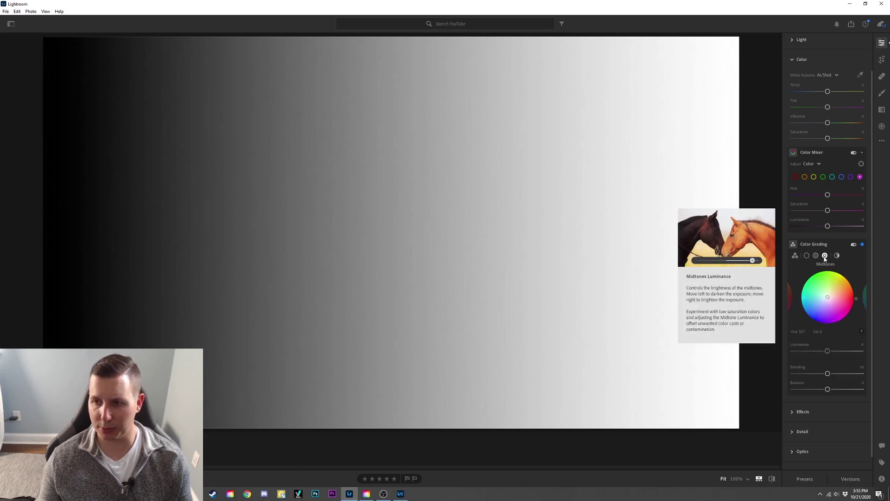
{"action": "left_click", "coordinate": [837, 256]}
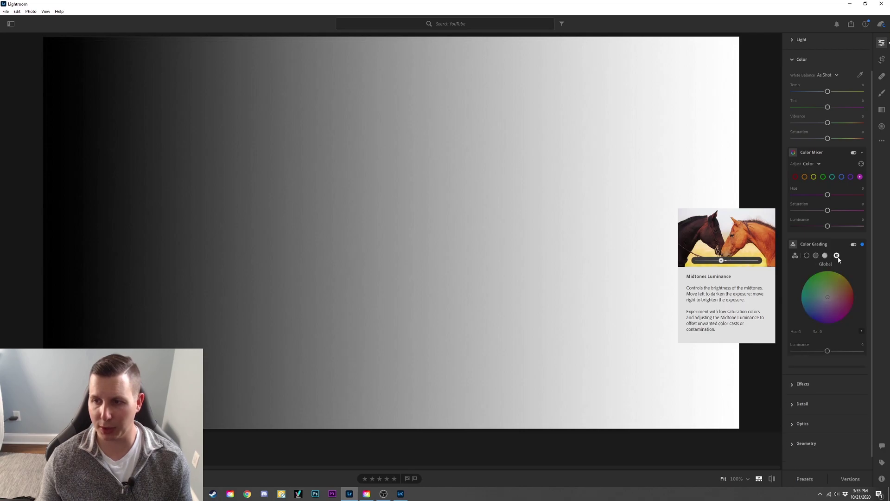
{"action": "scroll", "coordinate": [824, 318], "scroll_direction": "up", "scroll_amount": 1}
{"action": "scroll", "coordinate": [824, 316], "scroll_direction": "down", "scroll_amount": 1}
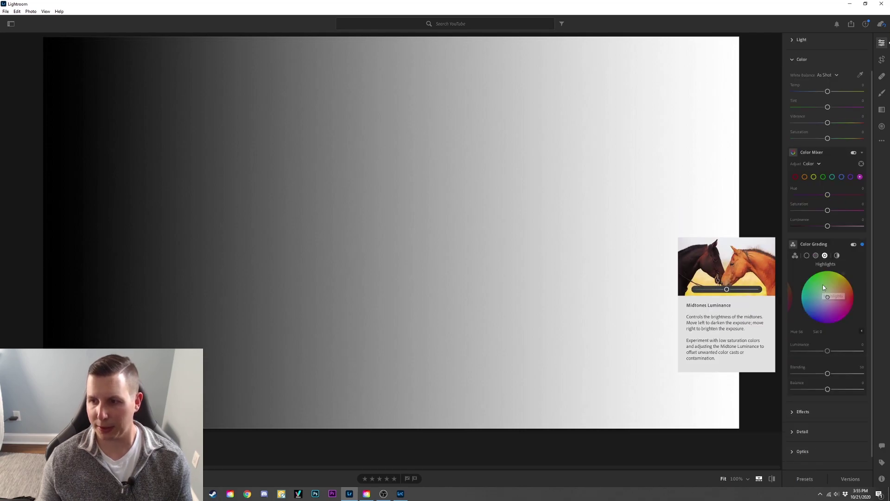
{"action": "left_click", "coordinate": [807, 257]}
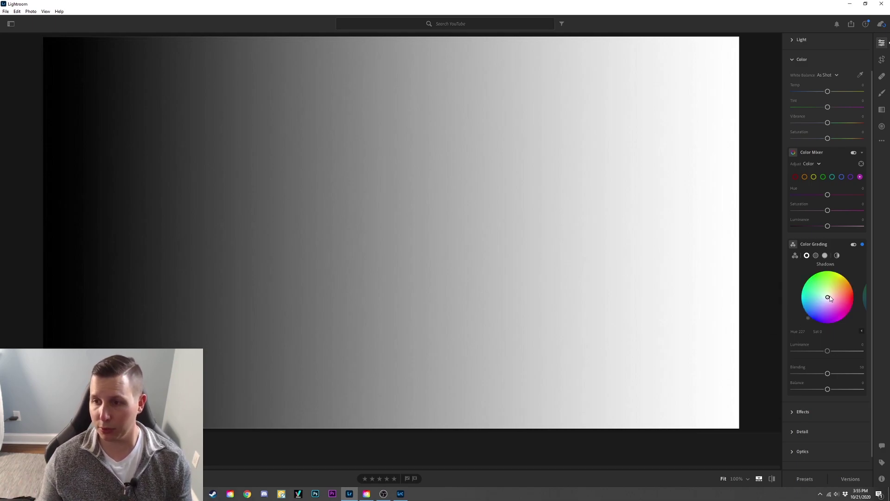
Step: Tint the shadows deep blue at Hue 233, Saturation 100
{"action": "left_click_drag", "start_coordinate": [828, 299], "coordinate": [811, 321]}
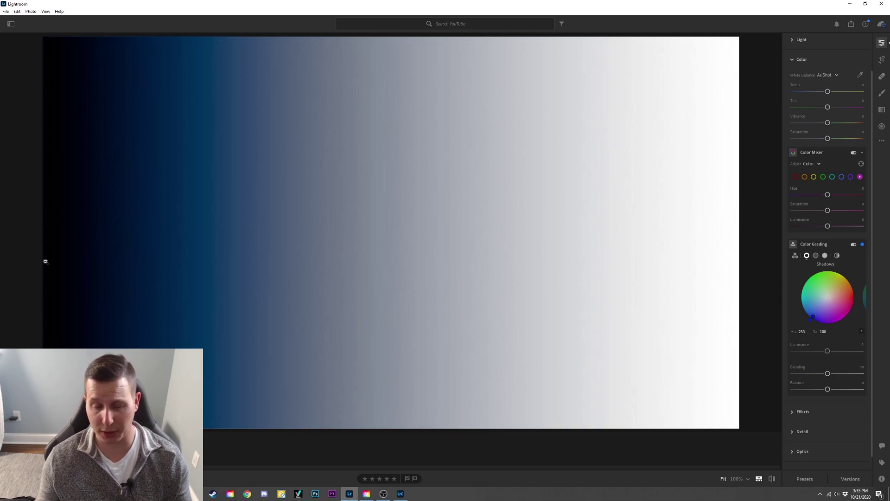
Step: Tint the midtones vivid green at Hue 107, Saturation 100
{"action": "left_click", "coordinate": [816, 255]}
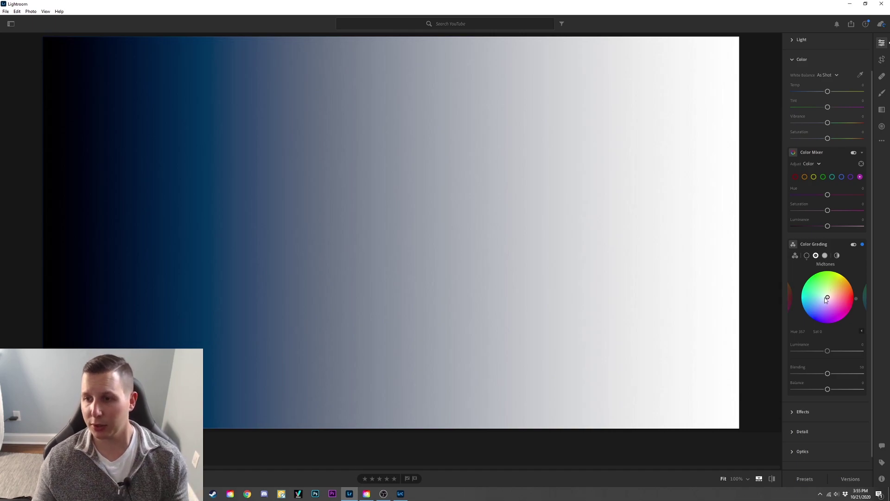
{"action": "left_click_drag", "start_coordinate": [827, 298], "coordinate": [820, 272]}
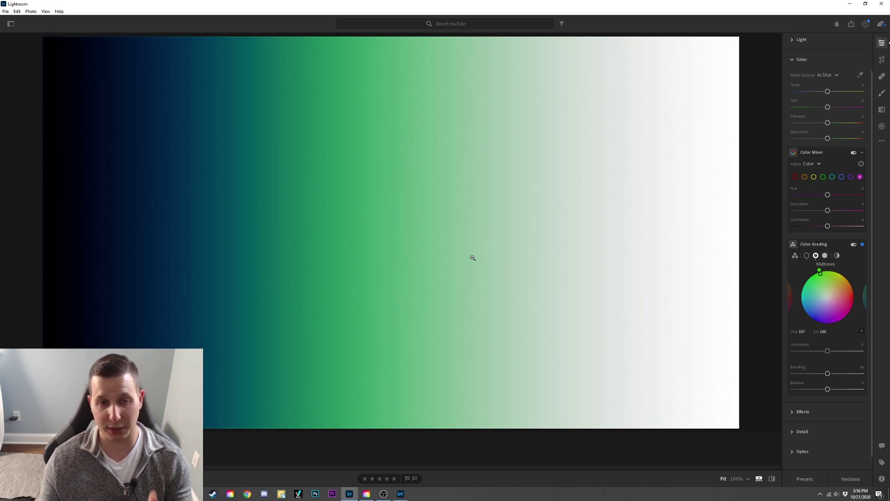
{"action": "left_click", "coordinate": [824, 255]}
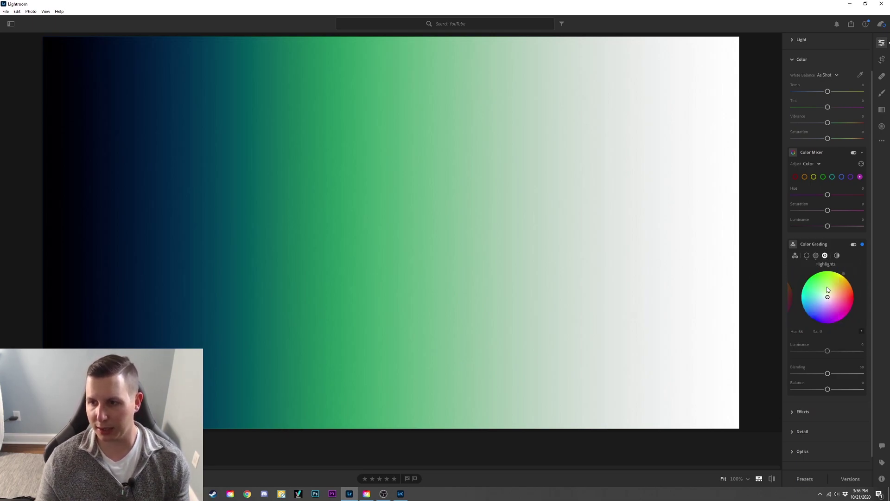
Step: Set the highlights to red at Hue 1, Saturation 100, with Luminance +100
{"action": "left_click_drag", "start_coordinate": [827, 297], "coordinate": [856, 300]}
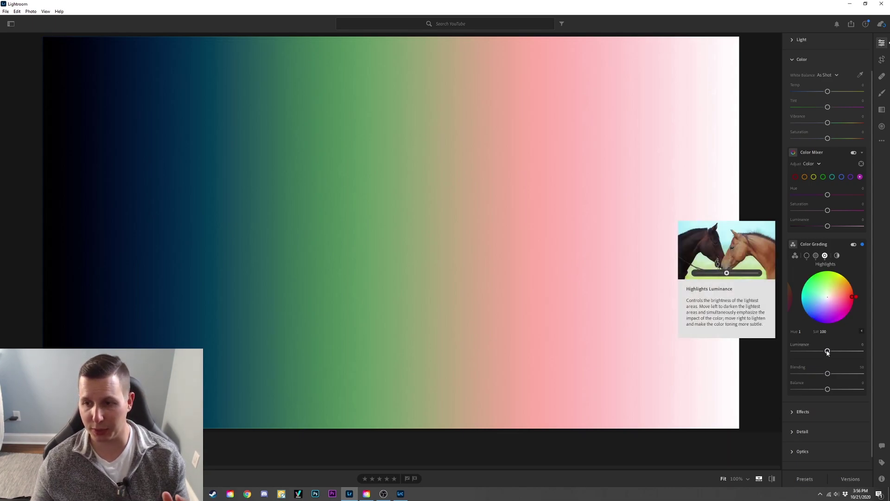
{"action": "left_click_drag", "start_coordinate": [827, 351], "coordinate": [871, 354]}
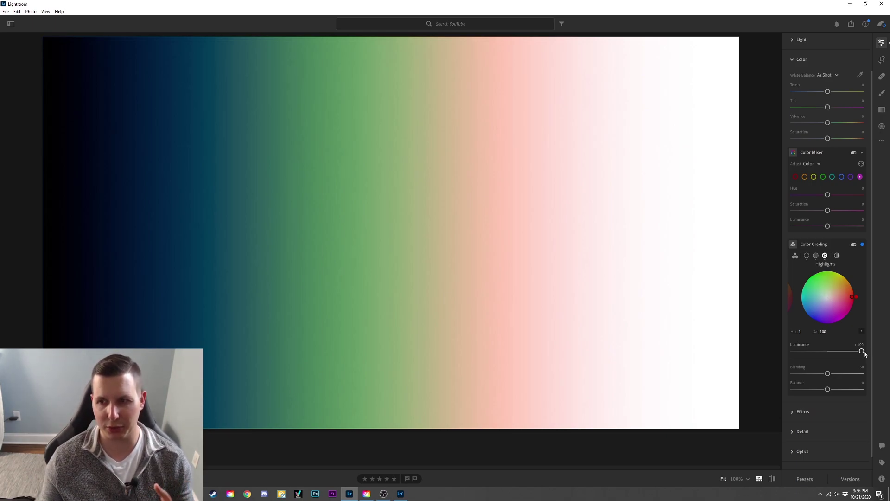
Step: Reset highlights luminance to 0, then try shadows luminance at -100 and reset it
{"action": "double_click", "coordinate": [861, 351]}
{"action": "left_click", "coordinate": [806, 255]}
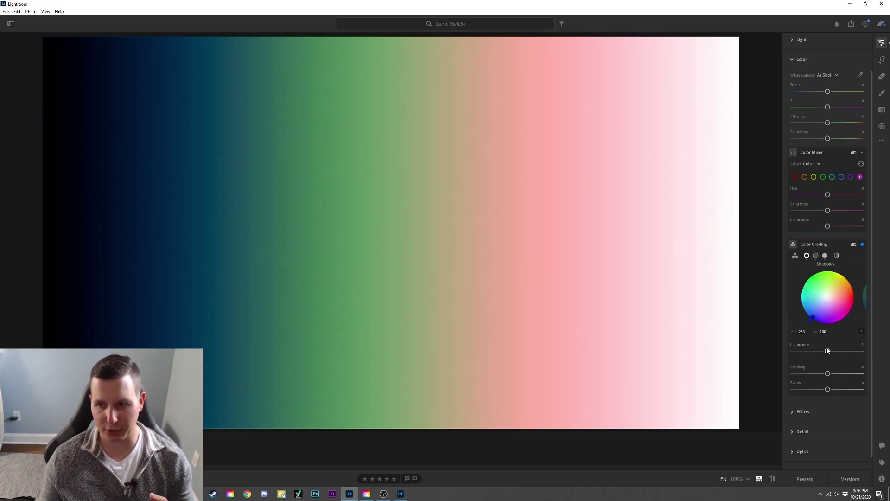
{"action": "left_click_drag", "start_coordinate": [828, 351], "coordinate": [777, 343]}
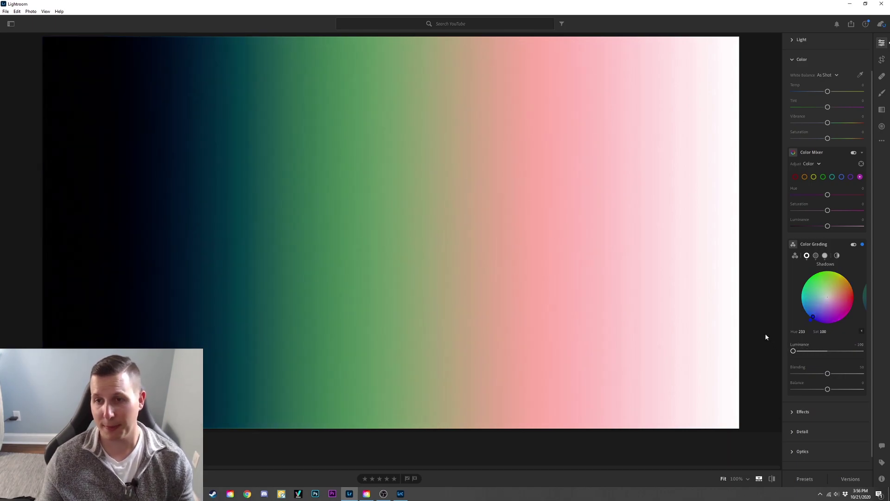
{"action": "left_click", "coordinate": [816, 256]}
{"action": "double_click", "coordinate": [827, 350]}
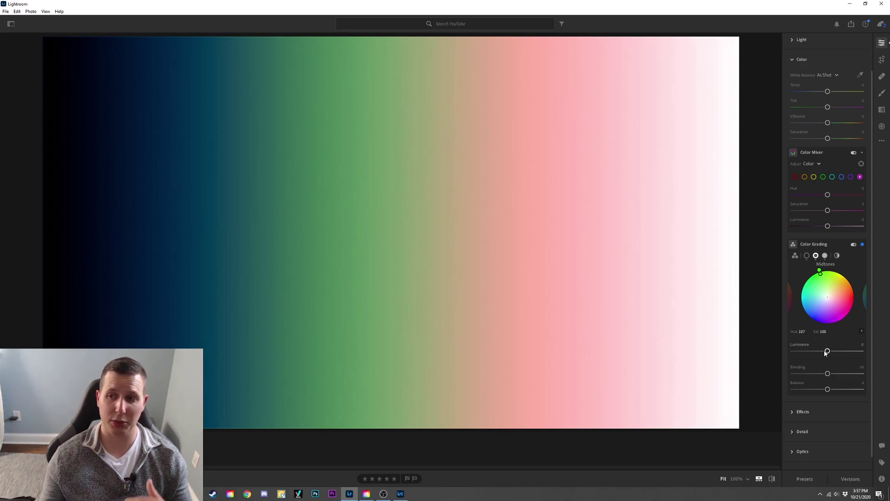
Step: In the 3-Way view, test Blending at 0 and 100, then reset it to 50
{"action": "left_click", "coordinate": [795, 256]}
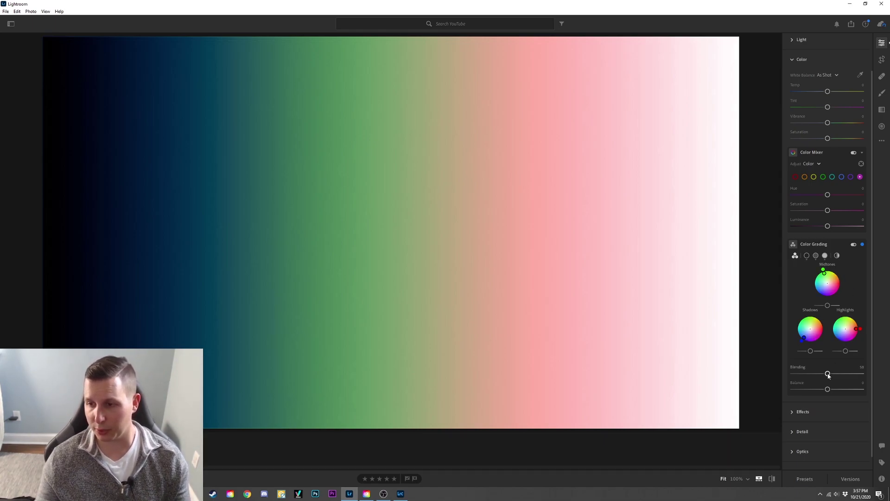
{"action": "left_click_drag", "start_coordinate": [828, 374], "coordinate": [871, 375]}
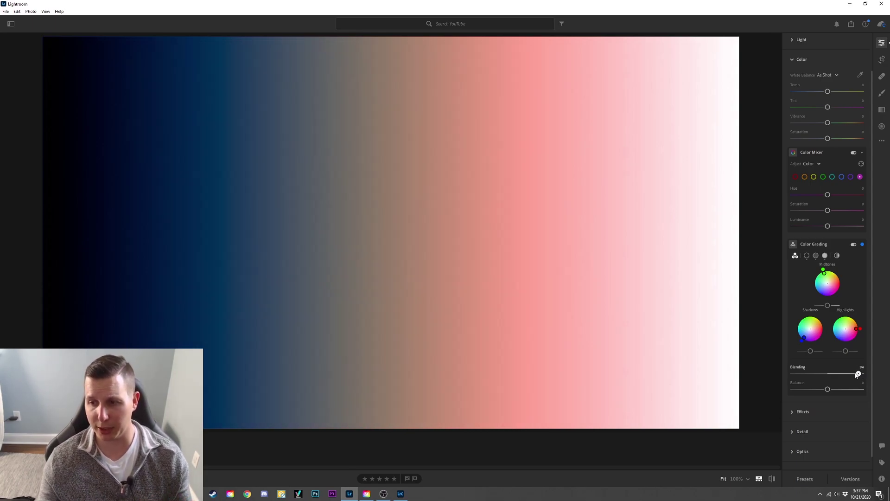
{"action": "left_click_drag", "start_coordinate": [862, 374], "coordinate": [792, 375]}
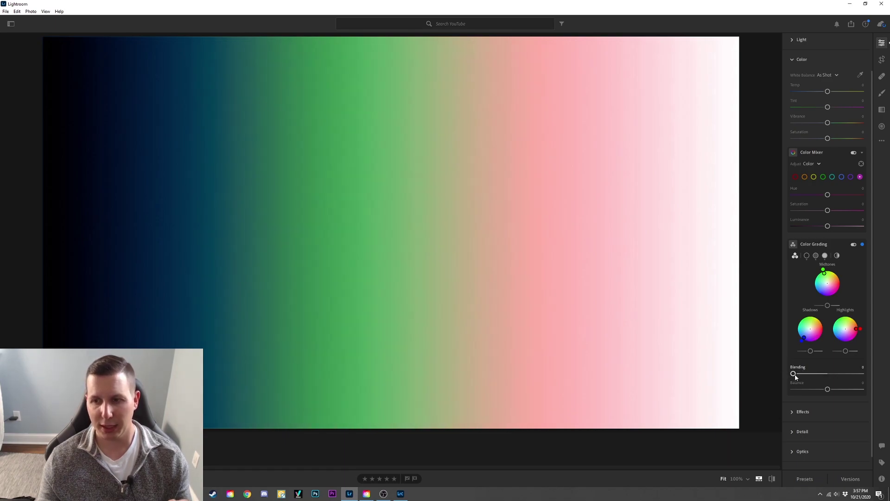
{"action": "left_click_drag", "start_coordinate": [793, 374], "coordinate": [876, 374]}
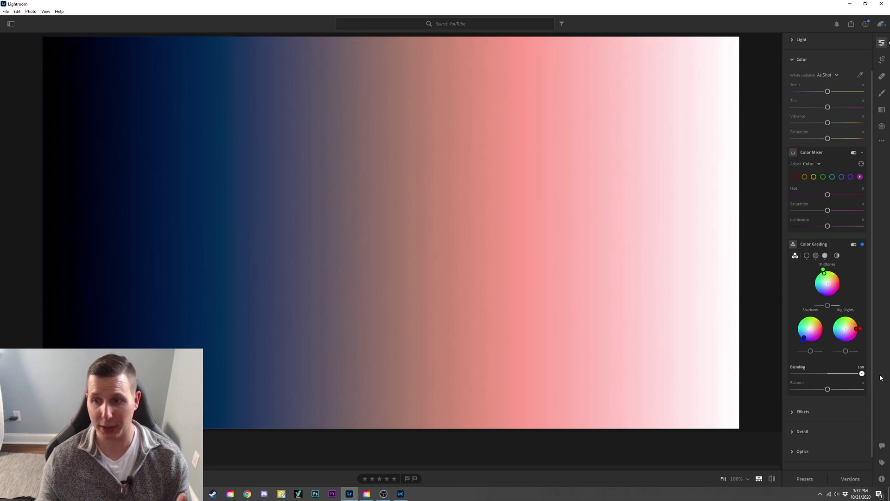
{"action": "double_click", "coordinate": [862, 373]}
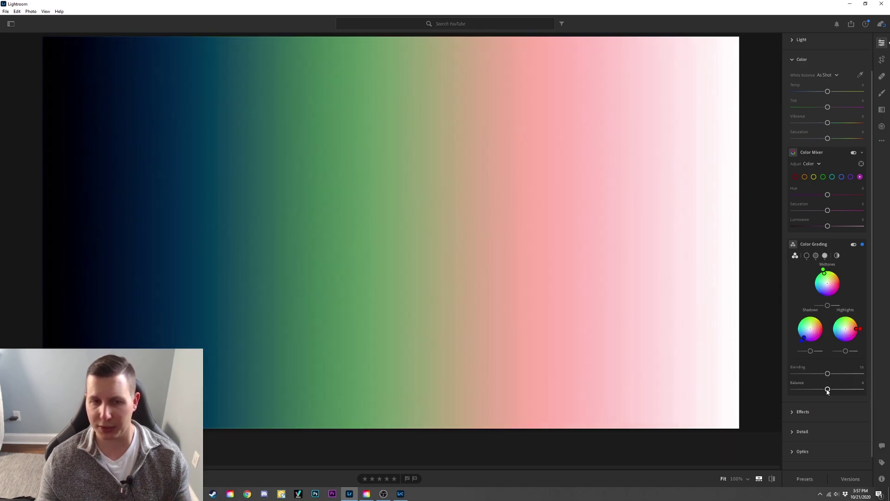
{"action": "left_click_drag", "start_coordinate": [827, 389], "coordinate": [868, 392]}
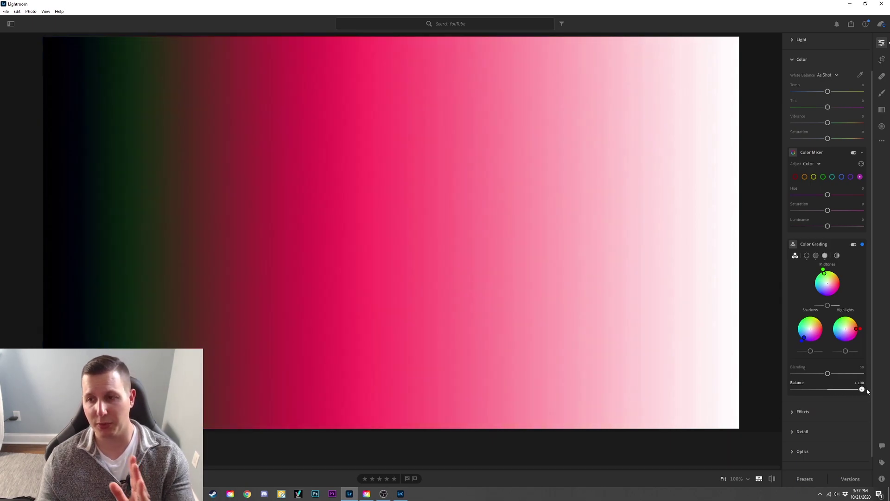
{"action": "left_click_drag", "start_coordinate": [862, 389], "coordinate": [786, 387]}
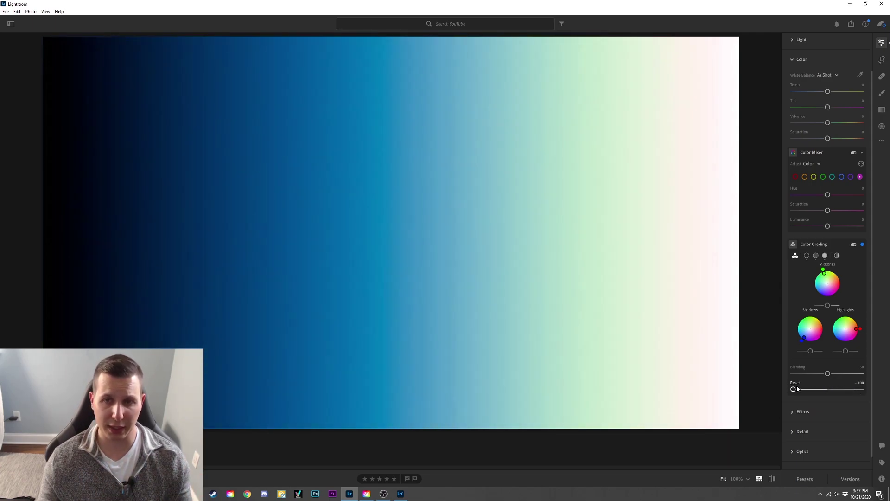
{"action": "double_click", "coordinate": [793, 388]}
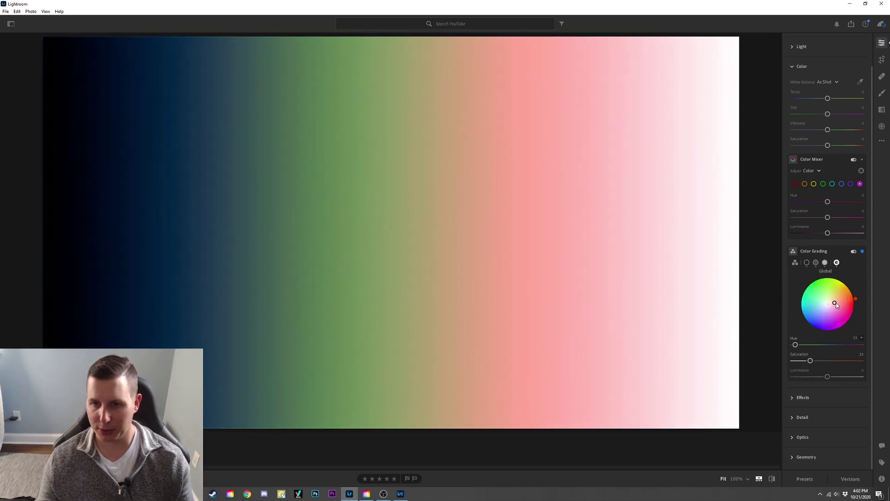
{"action": "mouse_move", "coordinate": [836, 305]}
{"action": "left_mouse_down"}
{"action": "mouse_move", "coordinate": [832, 291]}
{"action": "mouse_move", "coordinate": [806, 299]}
{"action": "mouse_move", "coordinate": [825, 322]}
{"action": "mouse_move", "coordinate": [843, 293]}
{"action": "left_mouse_up"}
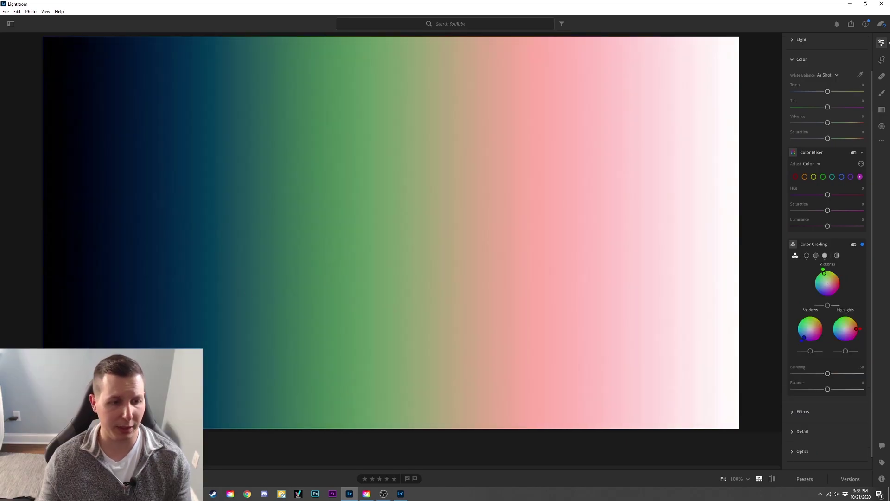
Step: On the forest photo, tint the highlights toward yellow and the midtones toward dark magenta-red
{"action": "key", "text": "Right"}
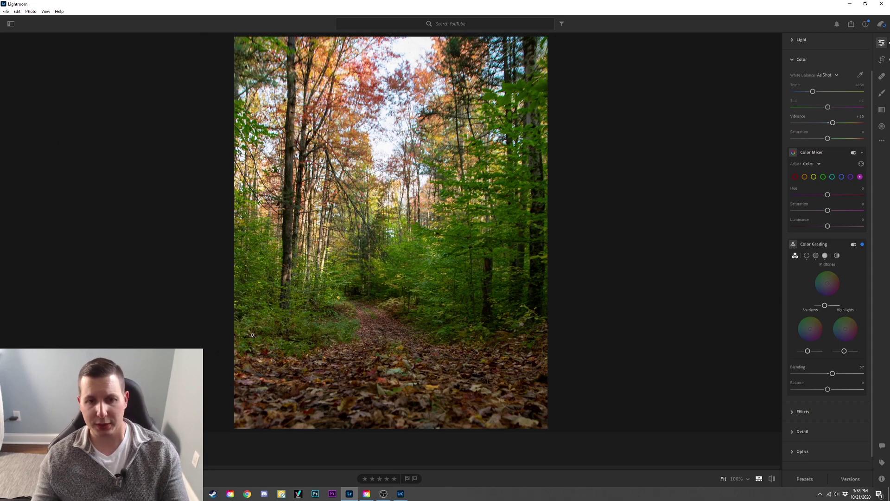
{"action": "scroll", "coordinate": [793, 107], "scroll_direction": "up", "scroll_amount": 1}
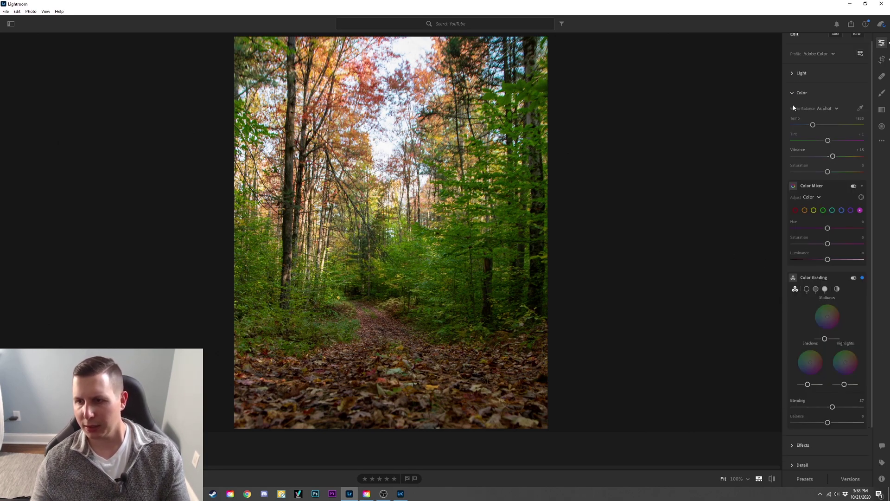
{"action": "scroll", "coordinate": [813, 276], "scroll_direction": "down", "scroll_amount": 2}
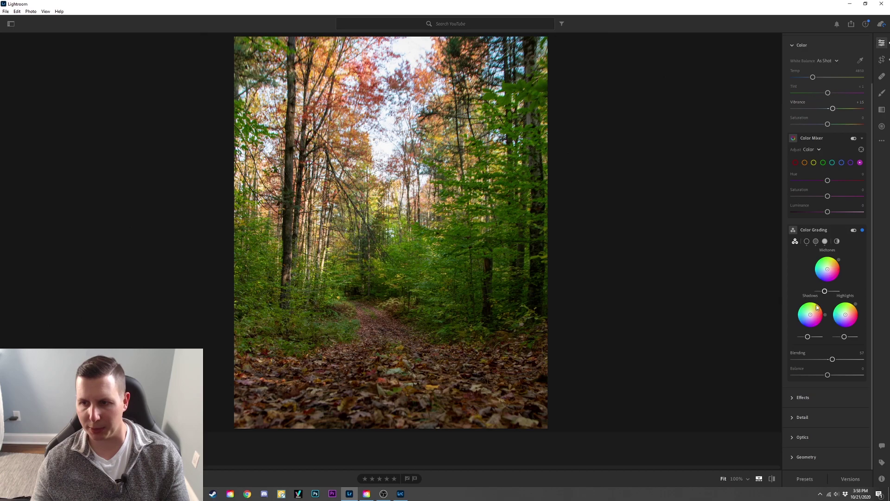
{"action": "mouse_move", "coordinate": [811, 317]}
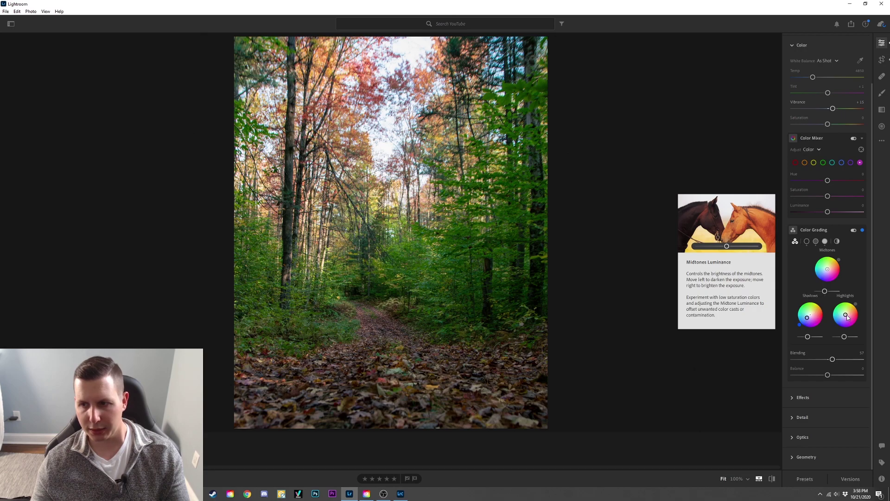
{"action": "left_click_drag", "start_coordinate": [847, 316], "coordinate": [850, 313]}
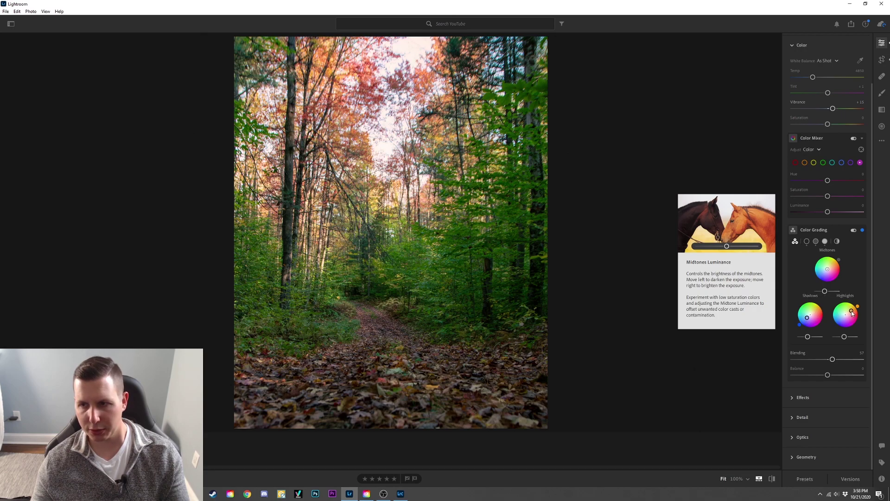
{"action": "left_click_drag", "start_coordinate": [828, 270], "coordinate": [831, 272]}
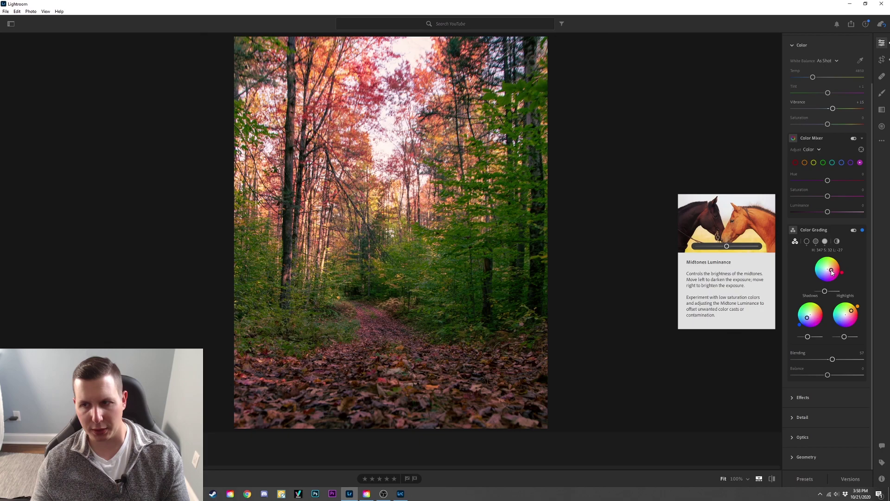
Step: Compare the forest photo with Color Grading off and on, and test the shadows luminance
{"action": "left_click", "coordinate": [853, 231]}
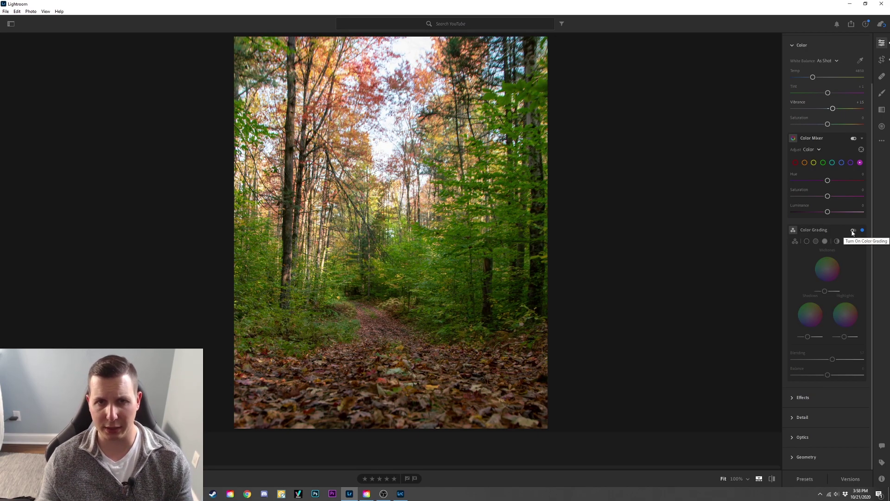
{"action": "left_click", "coordinate": [853, 231]}
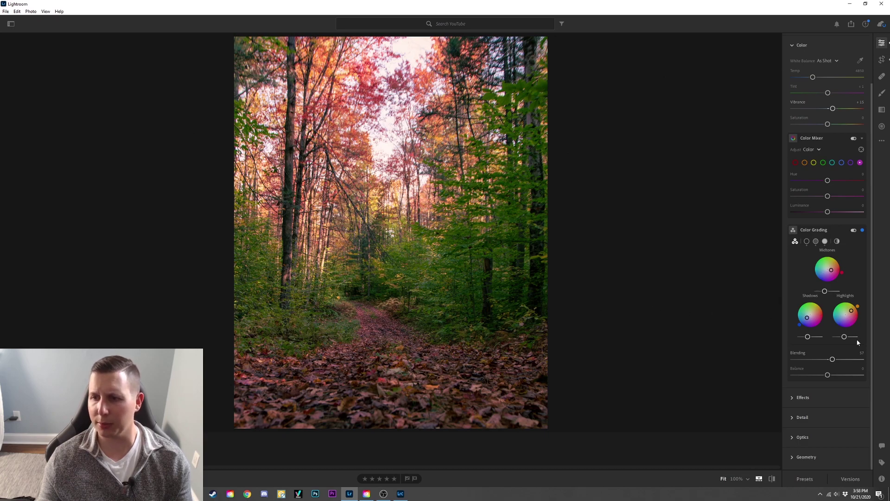
{"action": "mouse_move", "coordinate": [808, 338]}
{"action": "left_click_drag", "start_coordinate": [808, 338], "coordinate": [843, 338]}
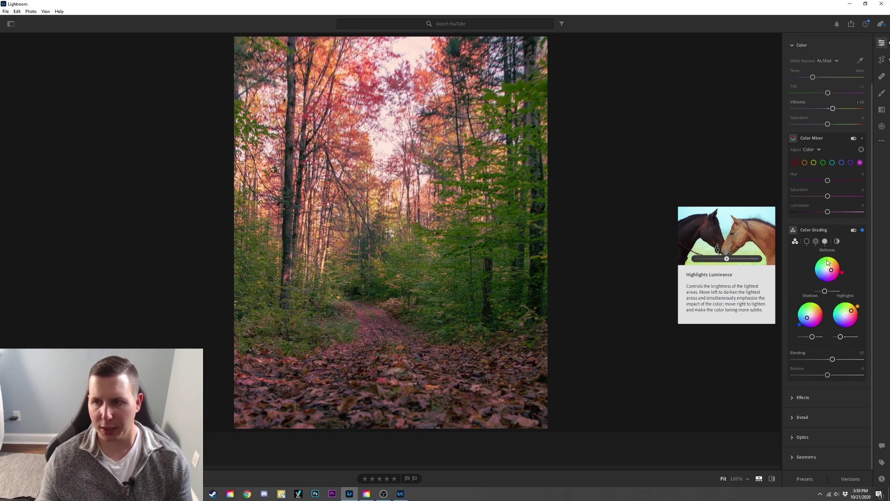
Step: Brighten the midtones' luminance, reset Blending to 50 and set Balance to +32
{"action": "left_click_drag", "start_coordinate": [824, 291], "coordinate": [830, 291]}
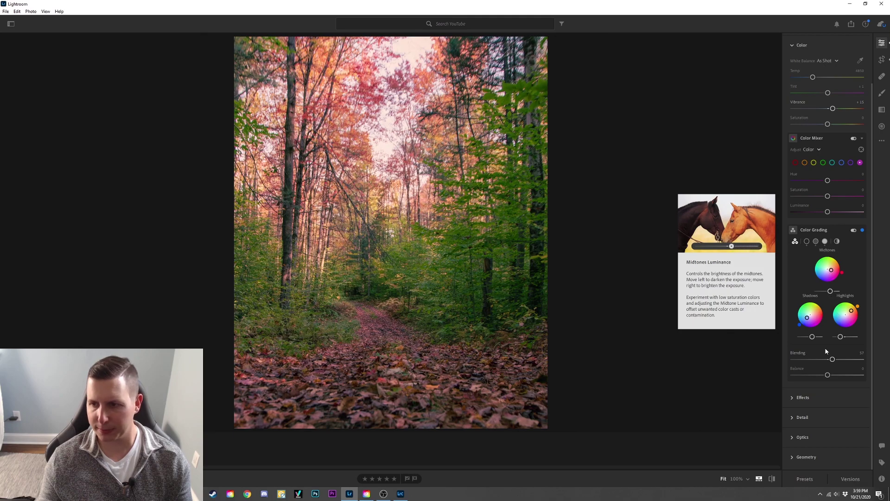
{"action": "double_click", "coordinate": [833, 359]}
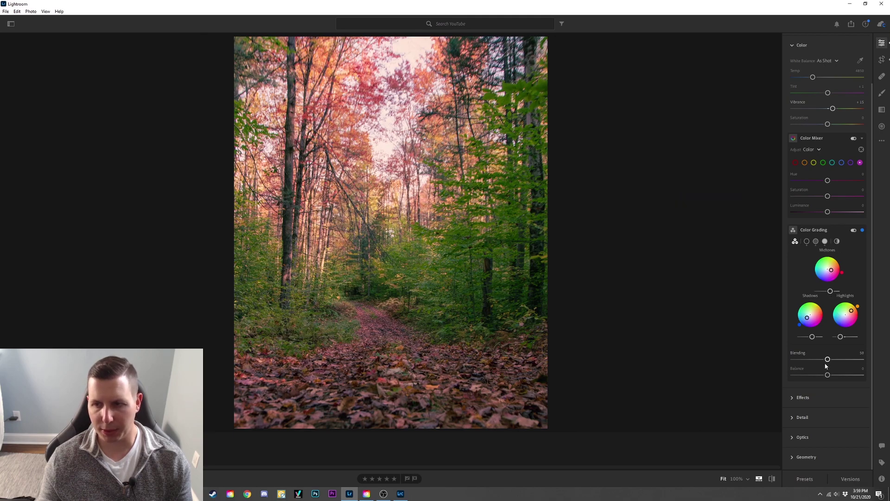
{"action": "left_click_drag", "start_coordinate": [827, 374], "coordinate": [840, 376]}
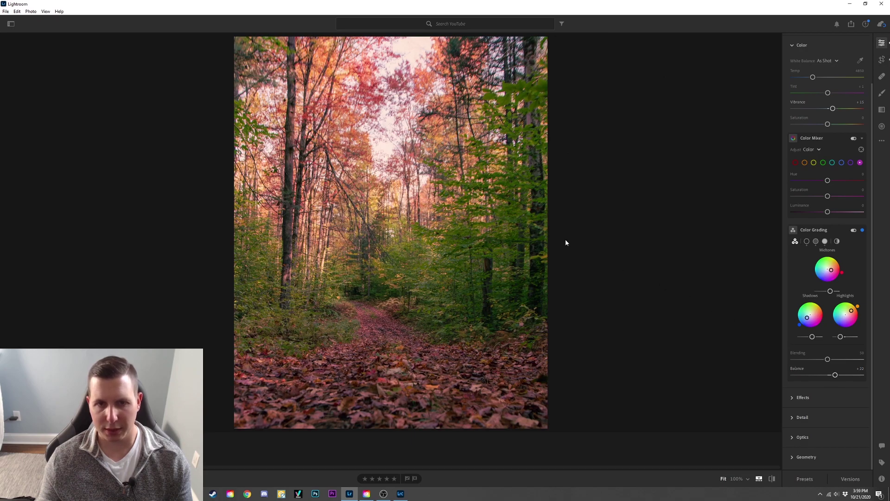
Step: After comparing grading on and off, reset the midtone tint and re-tint it warm red
{"action": "left_click", "coordinate": [853, 231]}
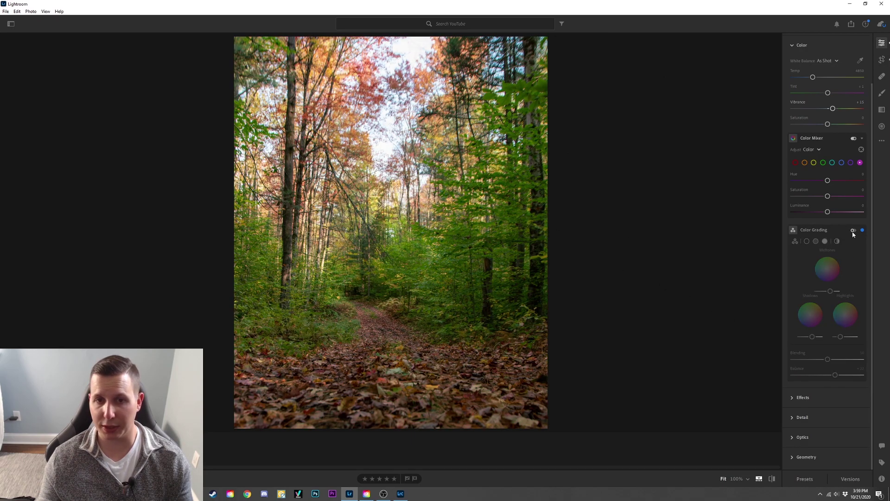
{"action": "left_click", "coordinate": [853, 231]}
{"action": "left_click", "coordinate": [853, 230]}
{"action": "left_click", "coordinate": [853, 230]}
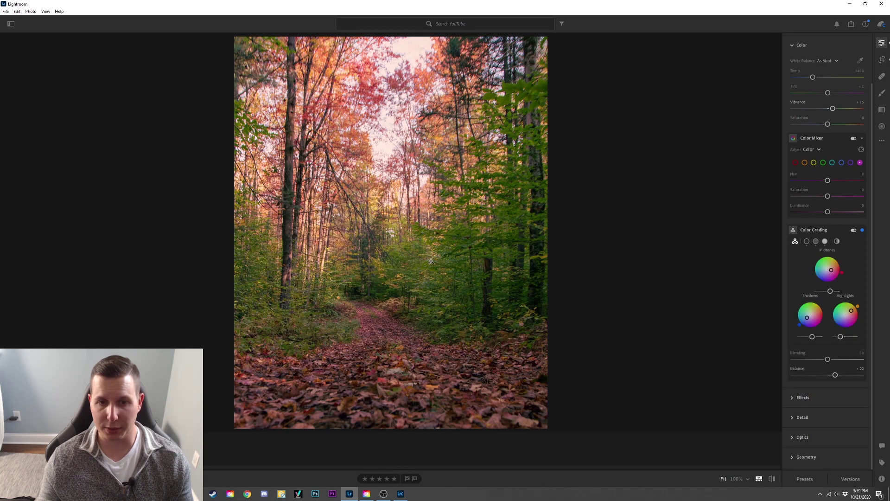
{"action": "double_click", "coordinate": [830, 271]}
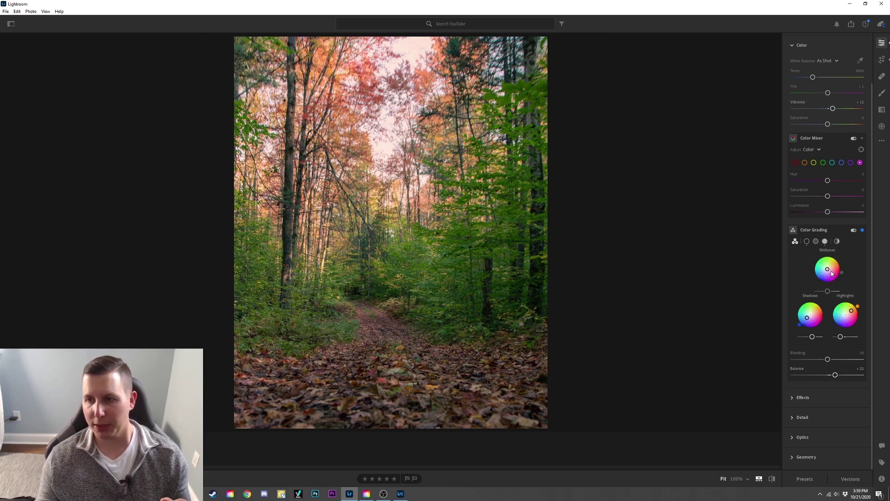
{"action": "left_click_drag", "start_coordinate": [828, 270], "coordinate": [832, 270]}
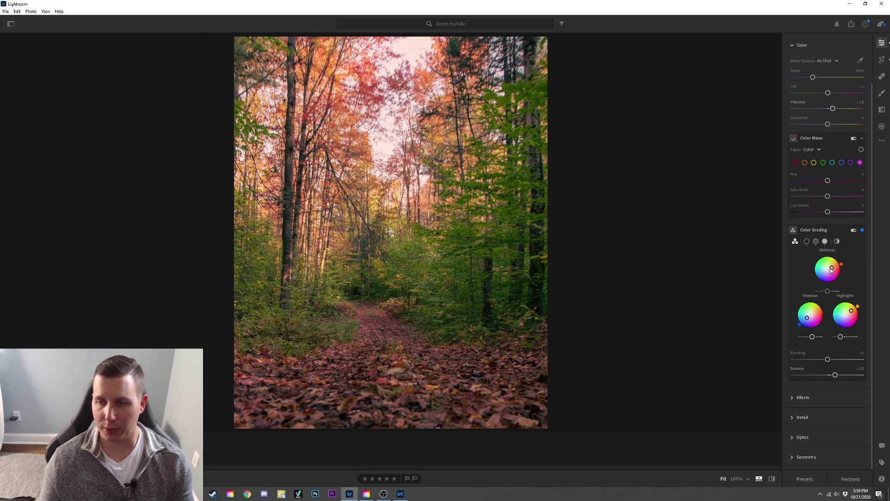
Step: On the river photo, tint the midtones teal, around hue 165, saturation 37, holding Shift
{"action": "key", "text": "Right"}
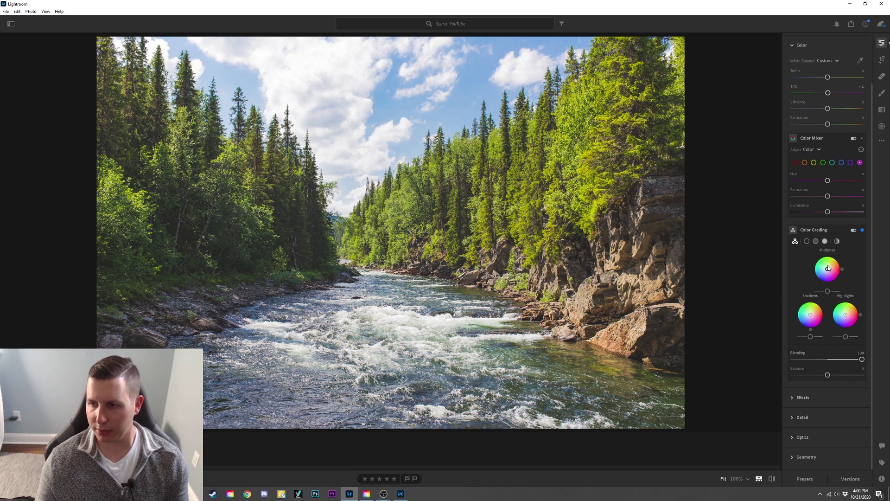
{"action": "mouse_move", "coordinate": [826, 274]}
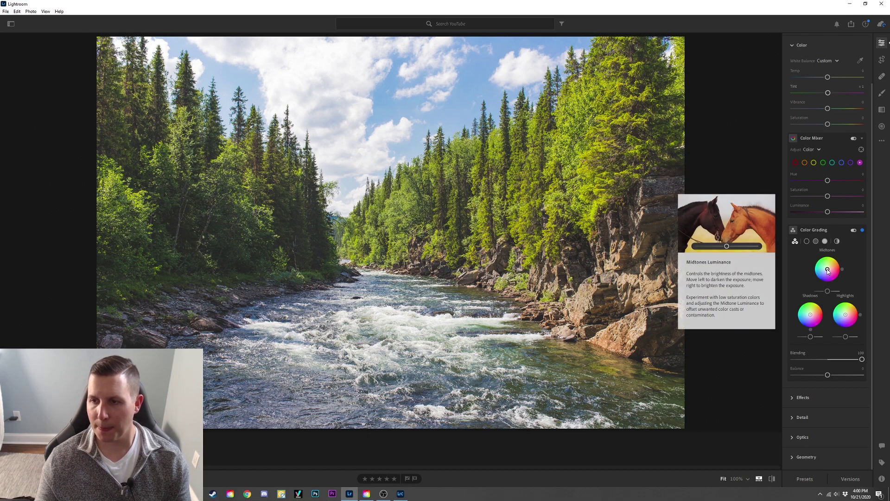
{"action": "left_click_drag", "start_coordinate": [827, 271], "coordinate": [822, 270]}
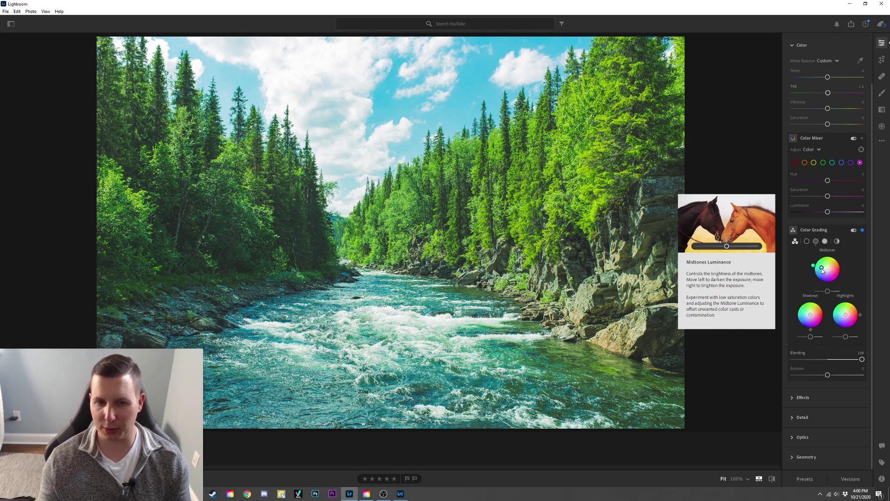
{"action": "key", "text": "shift"}
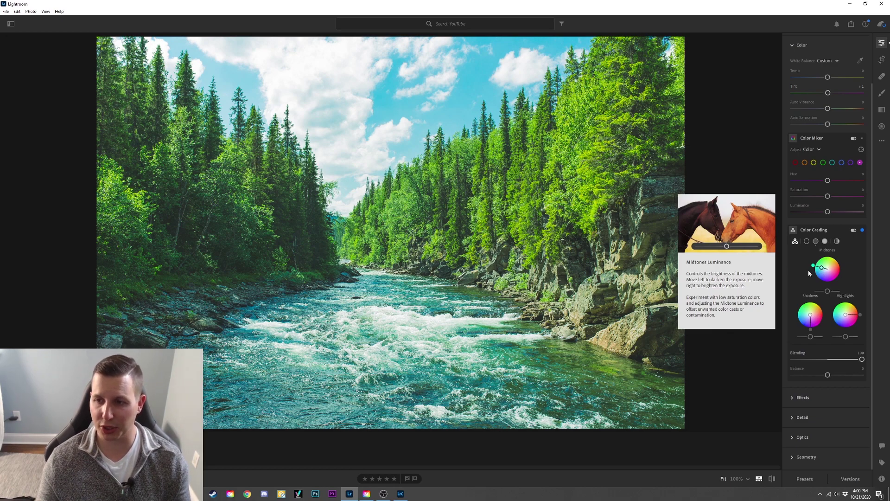
{"action": "left_click_drag", "start_coordinate": [822, 269], "coordinate": [820, 268]}
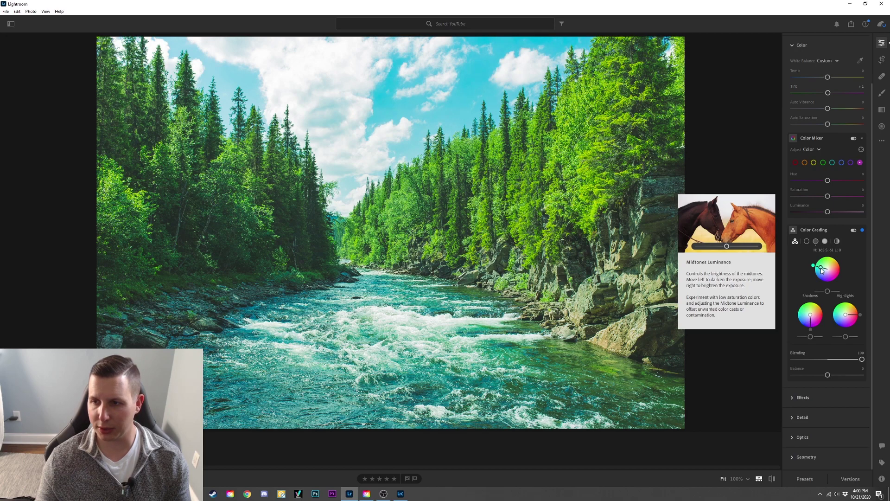
Step: On the enlarged Midtones wheel, lower saturation to 33 and shift hue to about 152
{"action": "left_click", "coordinate": [816, 241]}
{"action": "key", "text": "shift"}
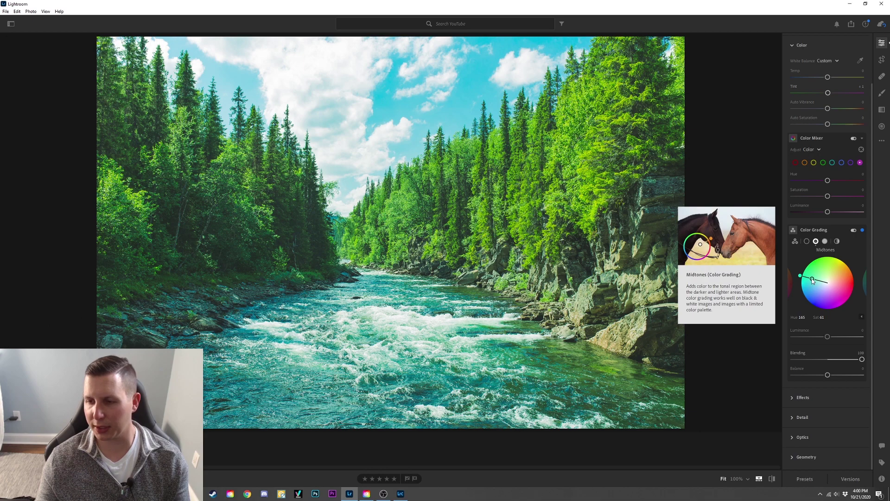
{"action": "left_click_drag", "start_coordinate": [812, 279], "coordinate": [819, 280]}
{"action": "left_click", "coordinate": [861, 317]}
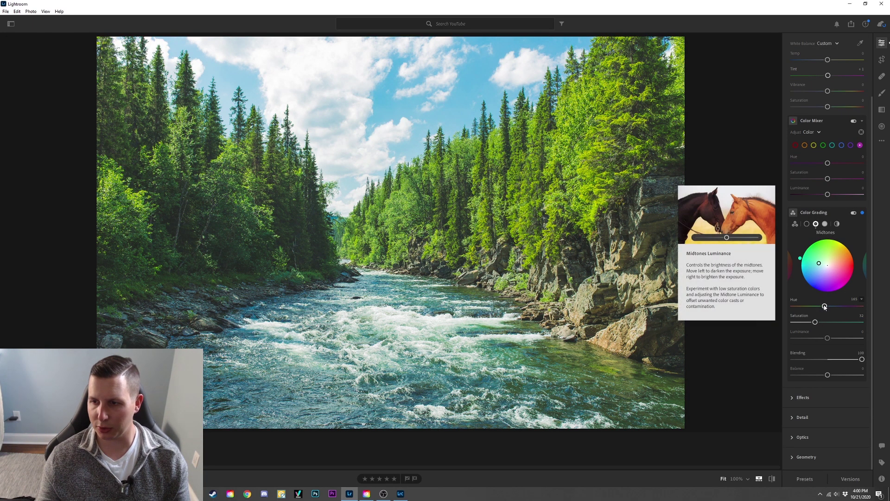
{"action": "mouse_move", "coordinate": [824, 307]}
{"action": "left_mouse_down"}
{"action": "mouse_move", "coordinate": [805, 304]}
{"action": "mouse_move", "coordinate": [824, 302]}
{"action": "mouse_move", "coordinate": [811, 321]}
{"action": "mouse_move", "coordinate": [827, 339]}
{"action": "mouse_move", "coordinate": [816, 322]}
{"action": "left_mouse_up"}
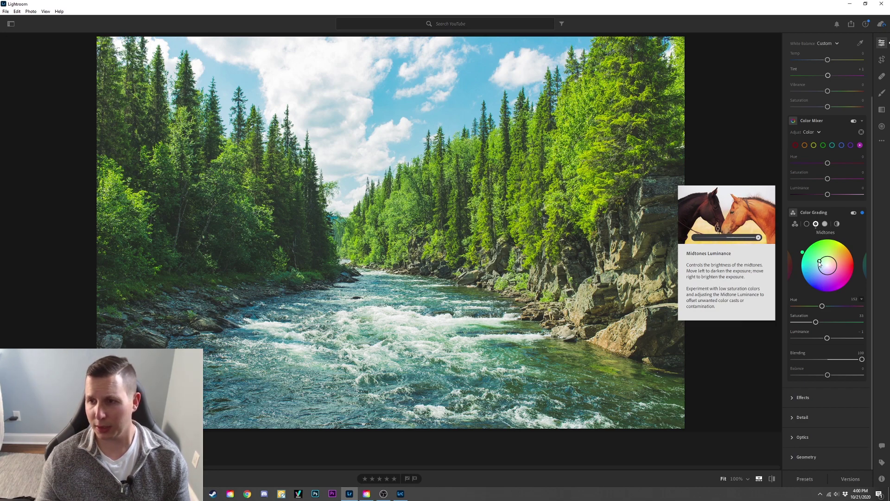
Step: Swing the river photo's midtone hue toward blue
{"action": "mouse_move", "coordinate": [820, 262]}
{"action": "left_mouse_down"}
{"action": "mouse_move", "coordinate": [837, 273]}
{"action": "mouse_move", "coordinate": [825, 258]}
{"action": "mouse_move", "coordinate": [819, 270]}
{"action": "mouse_move", "coordinate": [811, 263]}
{"action": "mouse_move", "coordinate": [802, 271]}
{"action": "mouse_move", "coordinate": [856, 262]}
{"action": "mouse_move", "coordinate": [839, 256]}
{"action": "mouse_move", "coordinate": [786, 272]}
{"action": "mouse_move", "coordinate": [759, 296]}
{"action": "mouse_move", "coordinate": [774, 288]}
{"action": "mouse_move", "coordinate": [767, 275]}
{"action": "mouse_move", "coordinate": [744, 258]}
{"action": "mouse_move", "coordinate": [728, 268]}
{"action": "mouse_move", "coordinate": [730, 257]}
{"action": "left_mouse_up"}
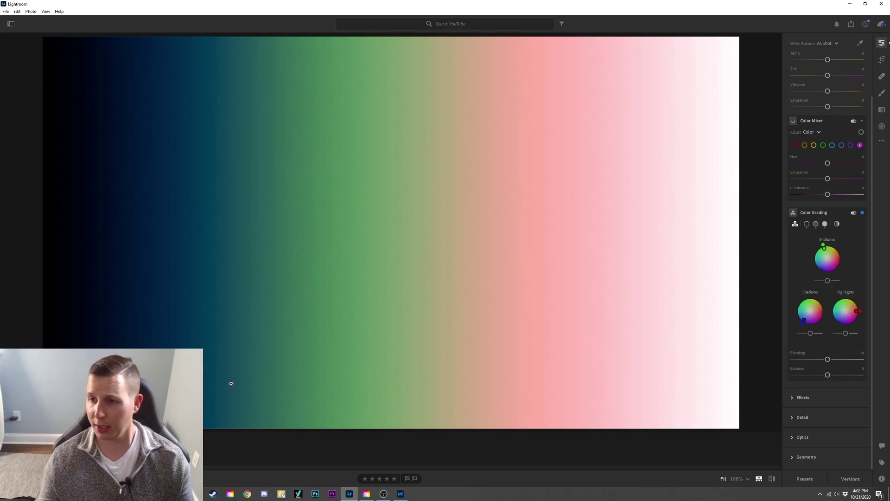
Step: In Lightroom Classic, warm the forest photo's midtones and tint shadows and highlights green
{"action": "left_click", "coordinate": [401, 493]}
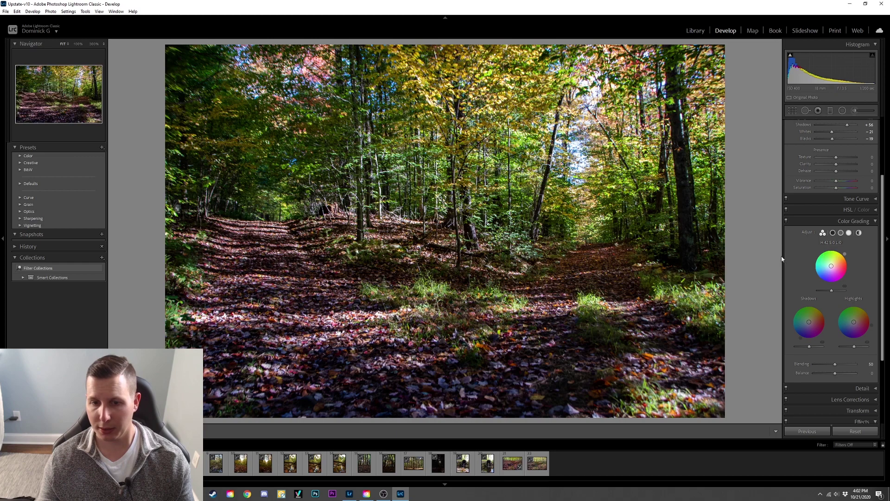
{"action": "left_click_drag", "start_coordinate": [831, 265], "coordinate": [836, 265]}
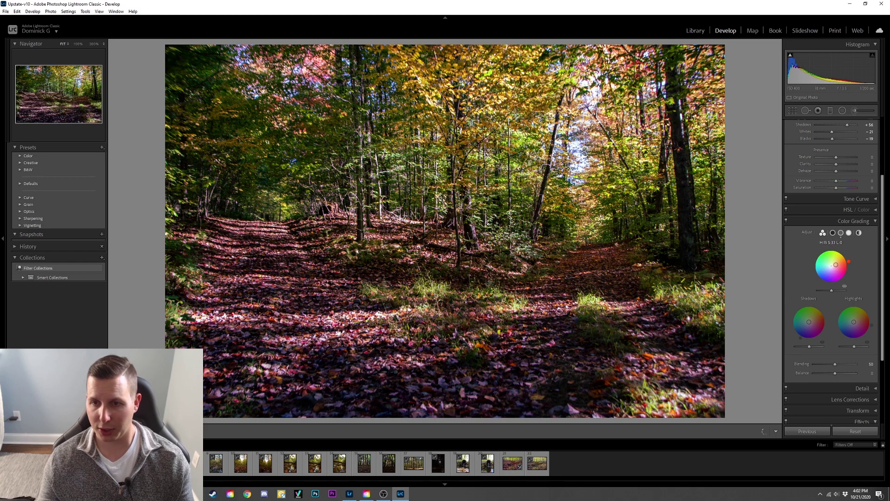
{"action": "left_click", "coordinate": [805, 316]}
{"action": "left_click", "coordinate": [855, 317]}
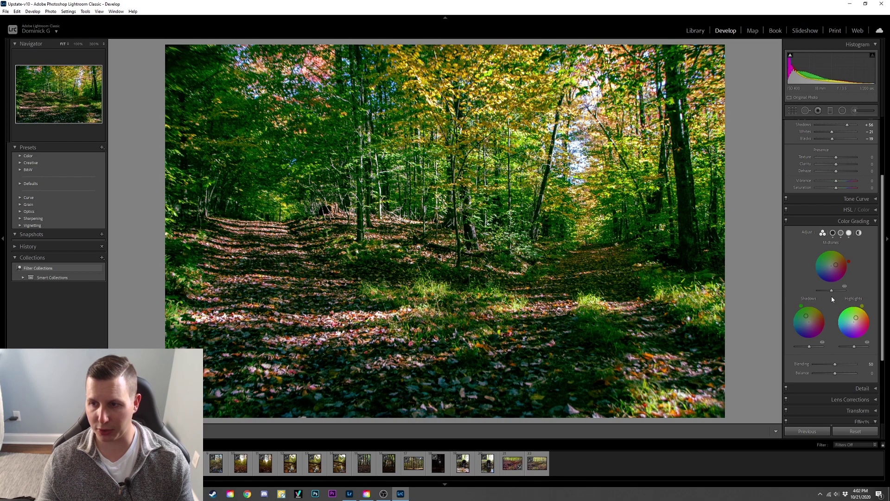